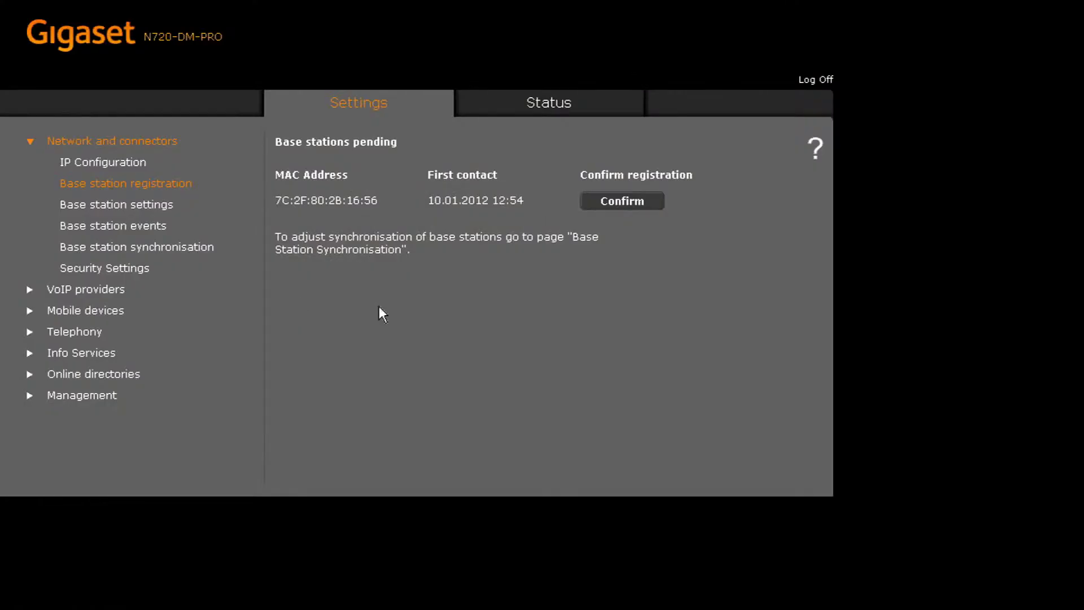
# Step: Confirm the pending base station, save its settings, and acknowledge the registration alert
pyautogui.click(623, 201)
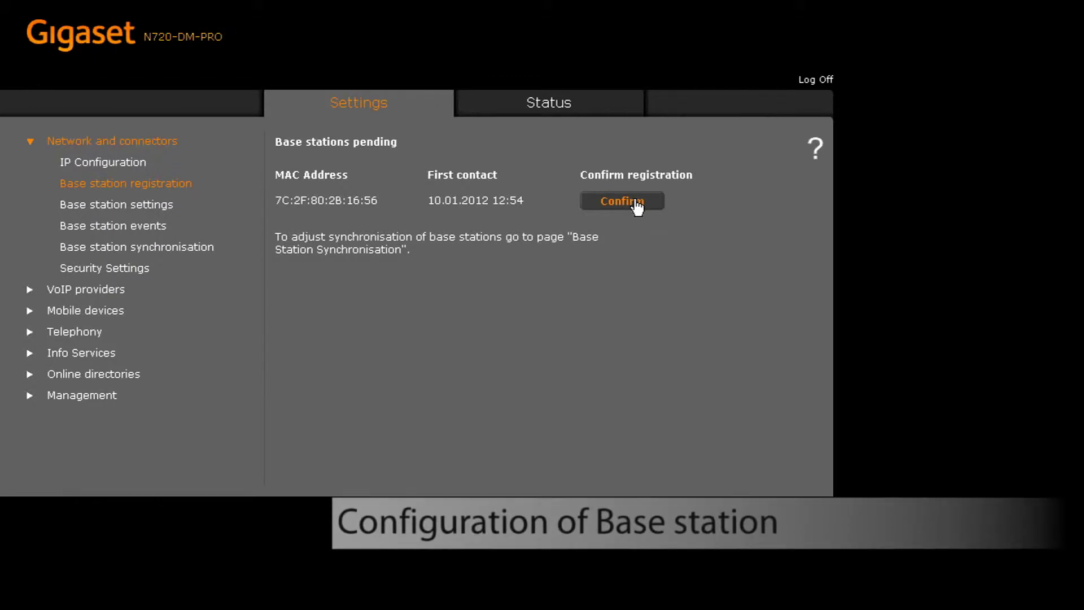
pyautogui.scroll(-2, 635, 201)
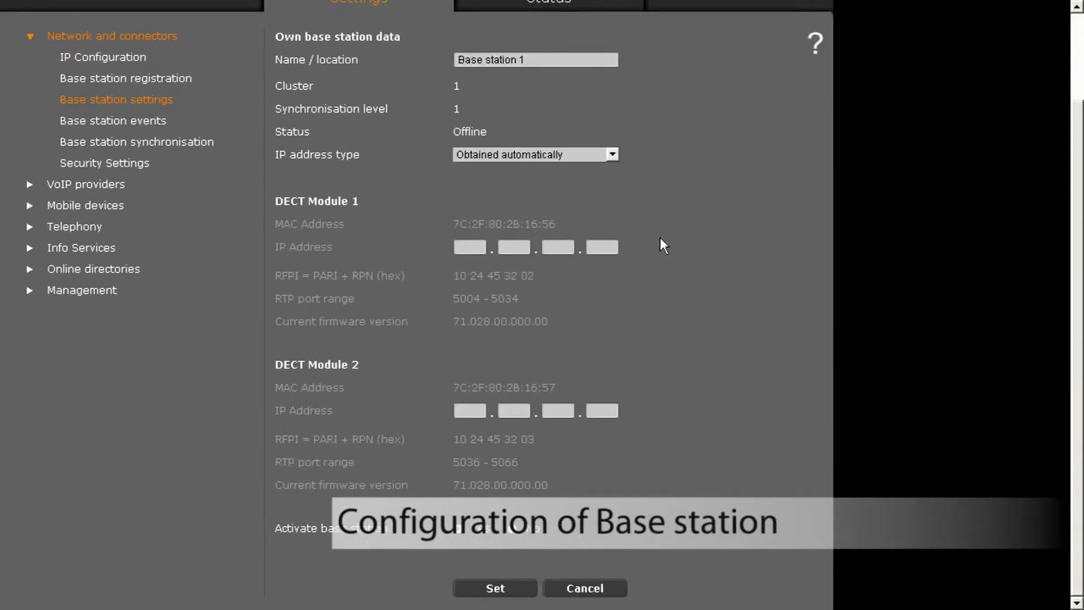
pyautogui.click(491, 591)
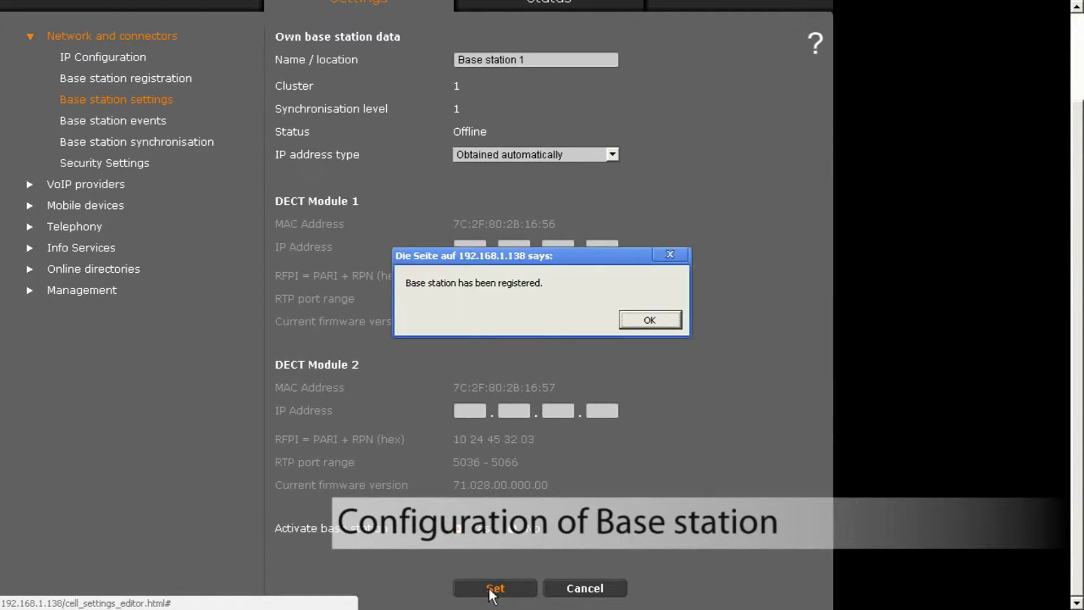
pyautogui.click(667, 322)
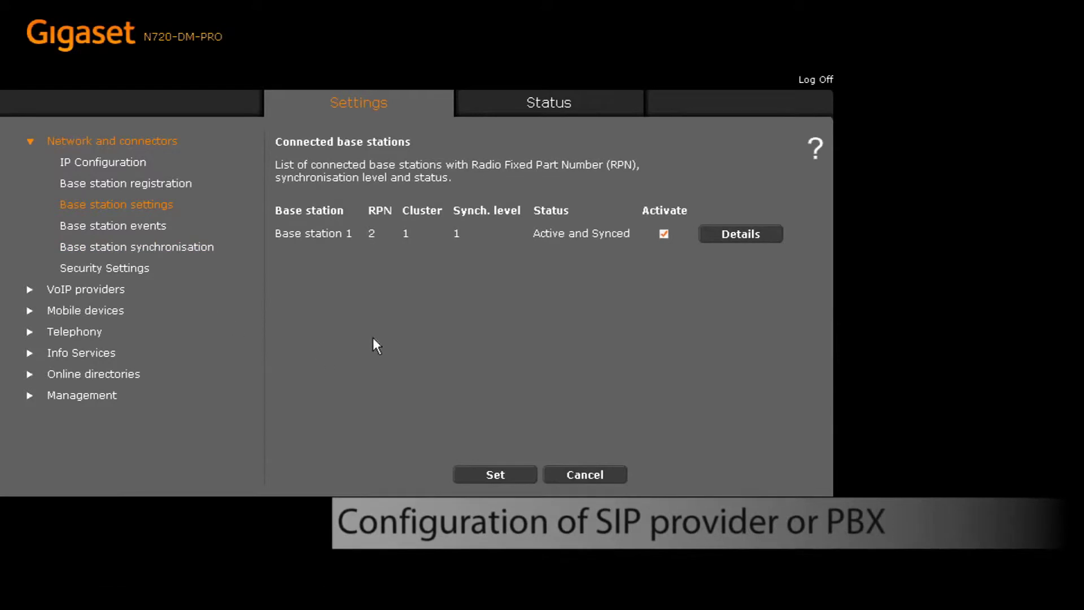
# Step: Check that VoIP provider IP1 uses domain 192.168.1.89, then view the empty mobile devices list
pyautogui.click(100, 293)
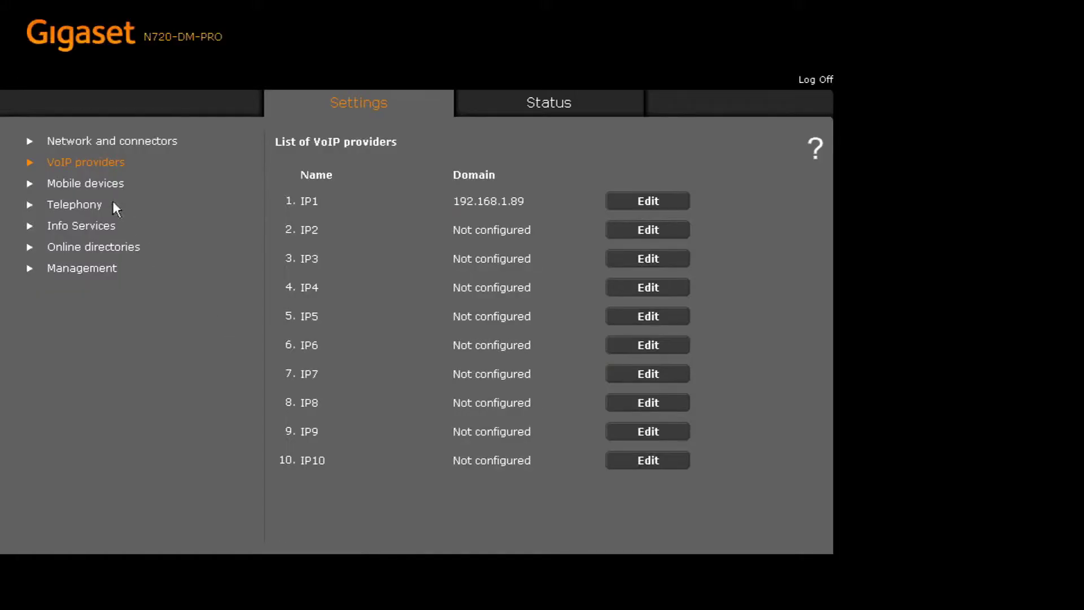
pyautogui.click(96, 186)
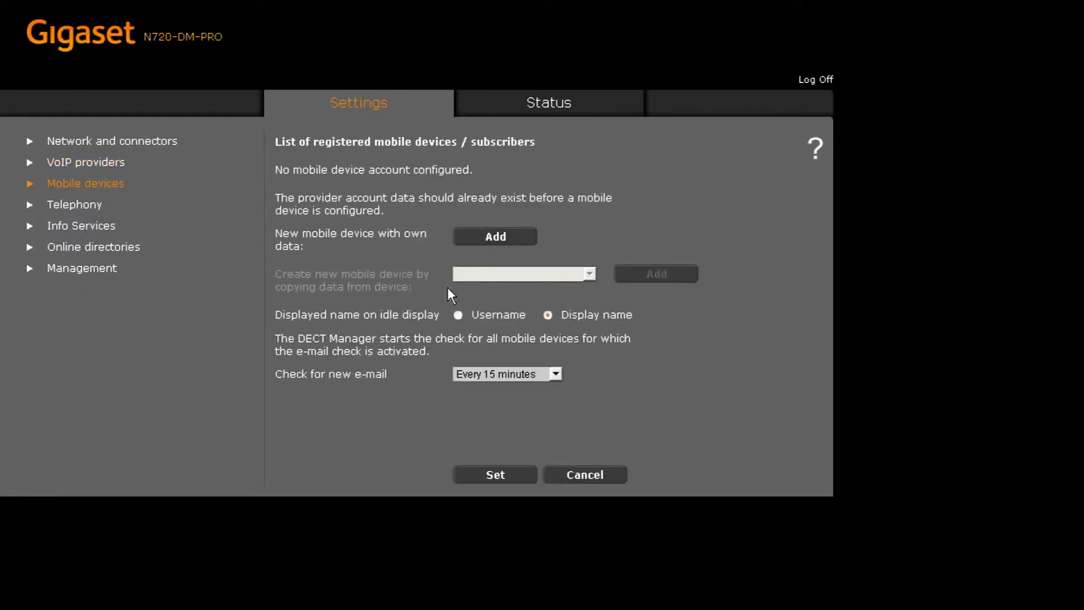
# Step: Add mobile device 1 as SL610Bush, display name Bush, on provider IP1
pyautogui.click(508, 238)
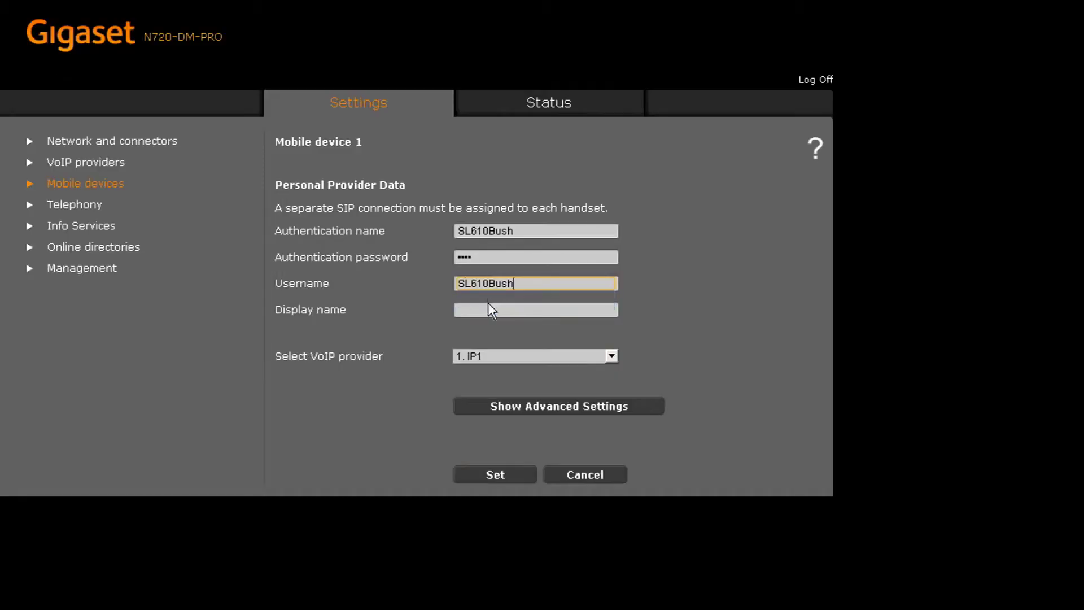
pyautogui.write('B')
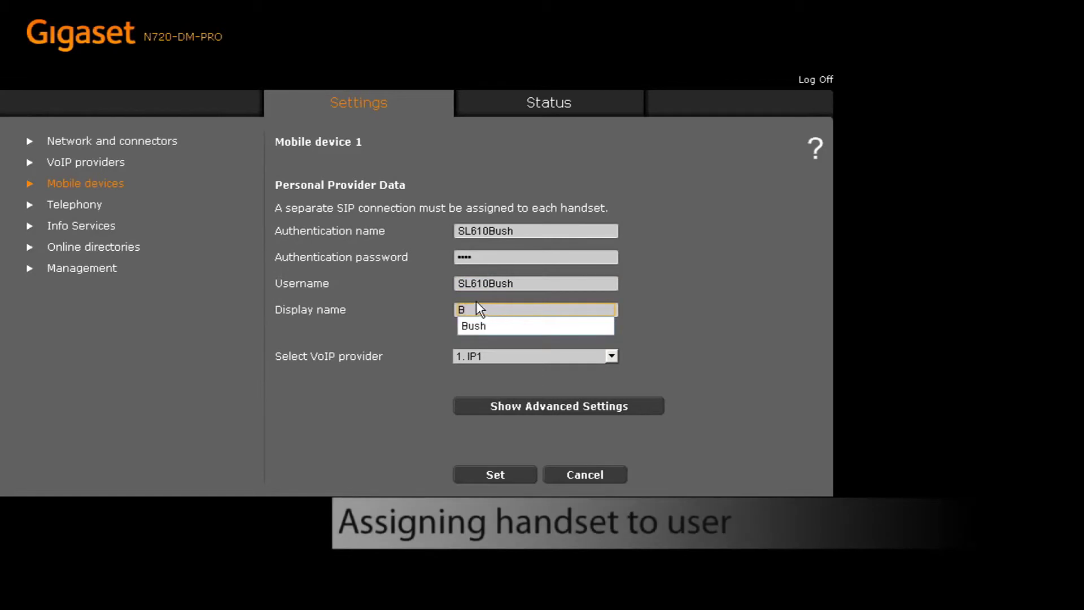
pyautogui.click(476, 324)
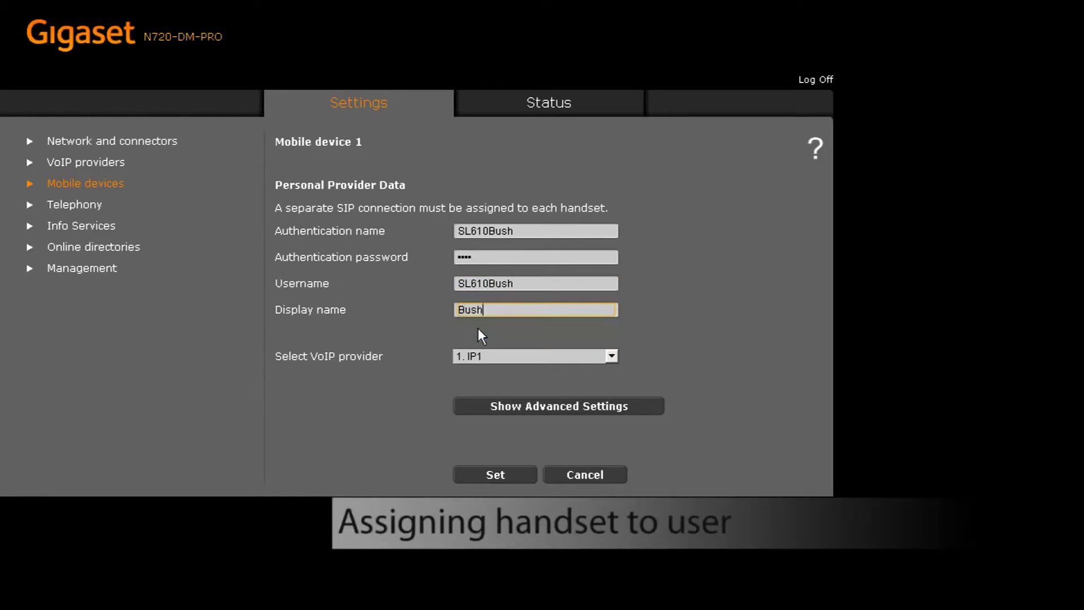
pyautogui.click(501, 476)
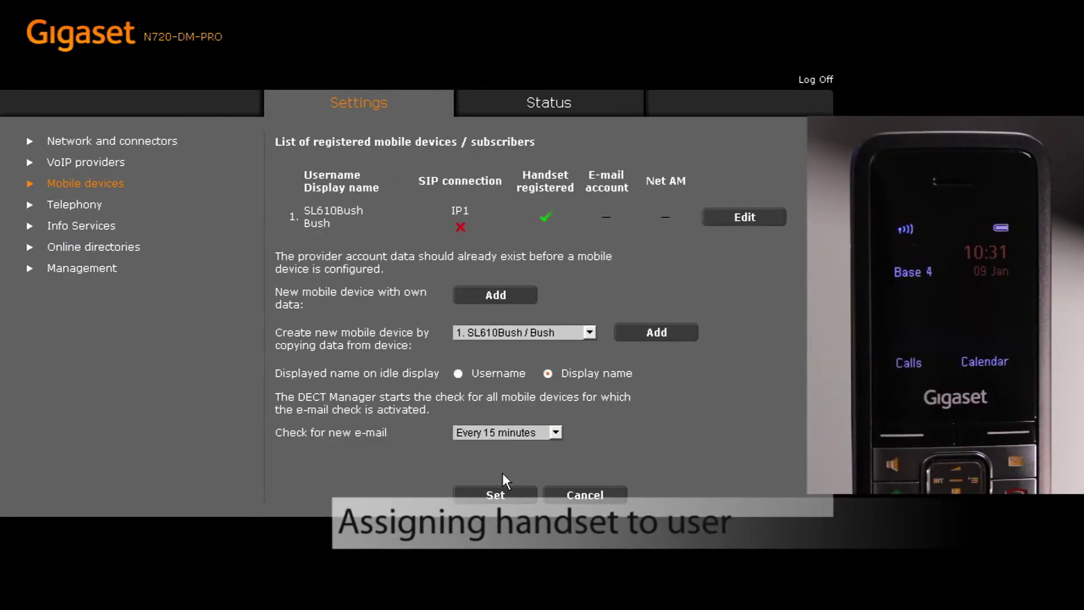